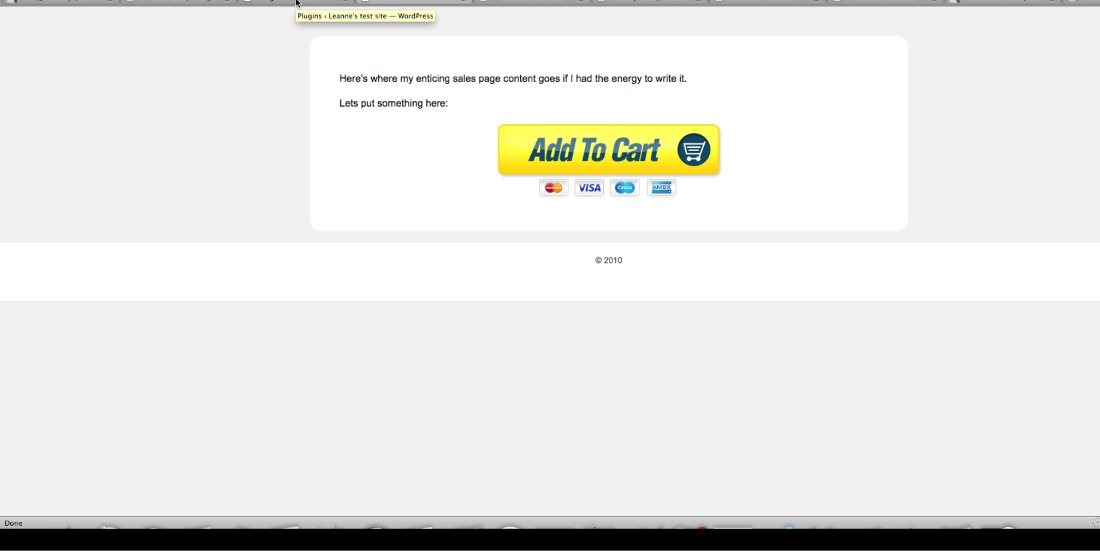
# Step: Switch to the WordPress Plugins admin tab showing the active HeadSpace2 3.6.33 plugin
pyautogui.click(297, 3)
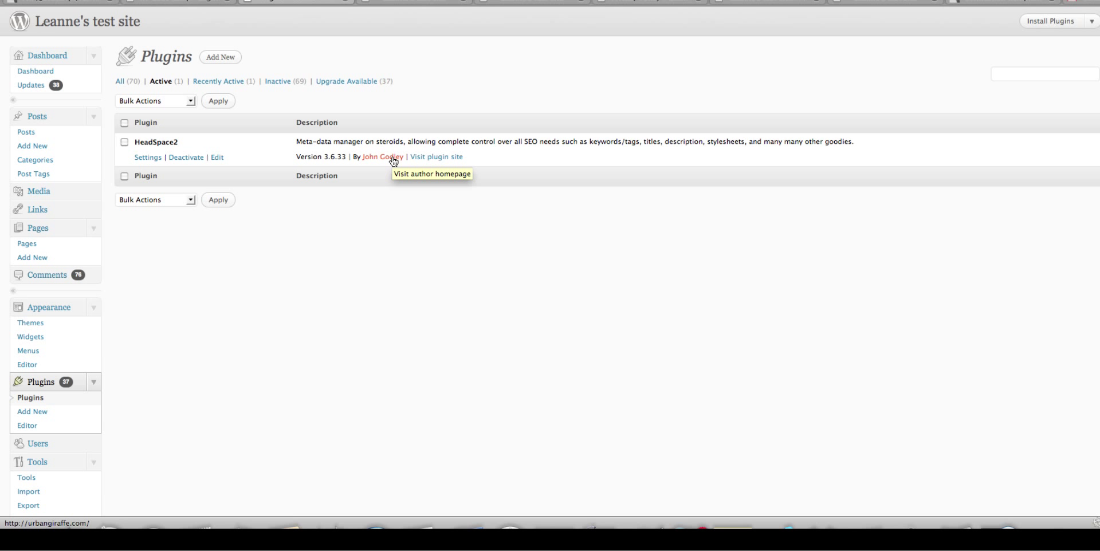
# Step: Open HeadSpace2's settings and go to its Page Modules configuration screen
pyautogui.click(143, 163)
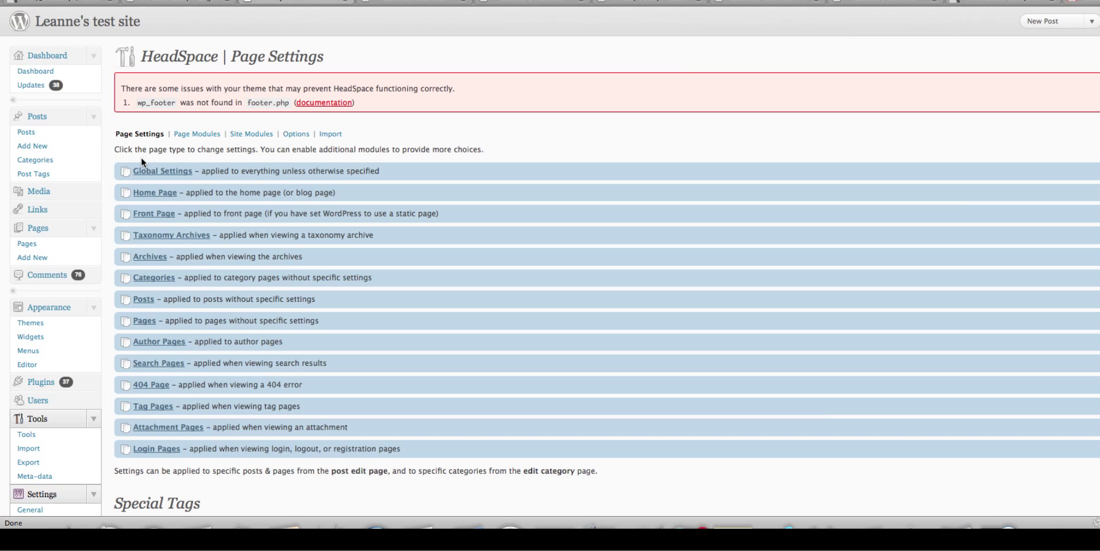
pyautogui.click(195, 138)
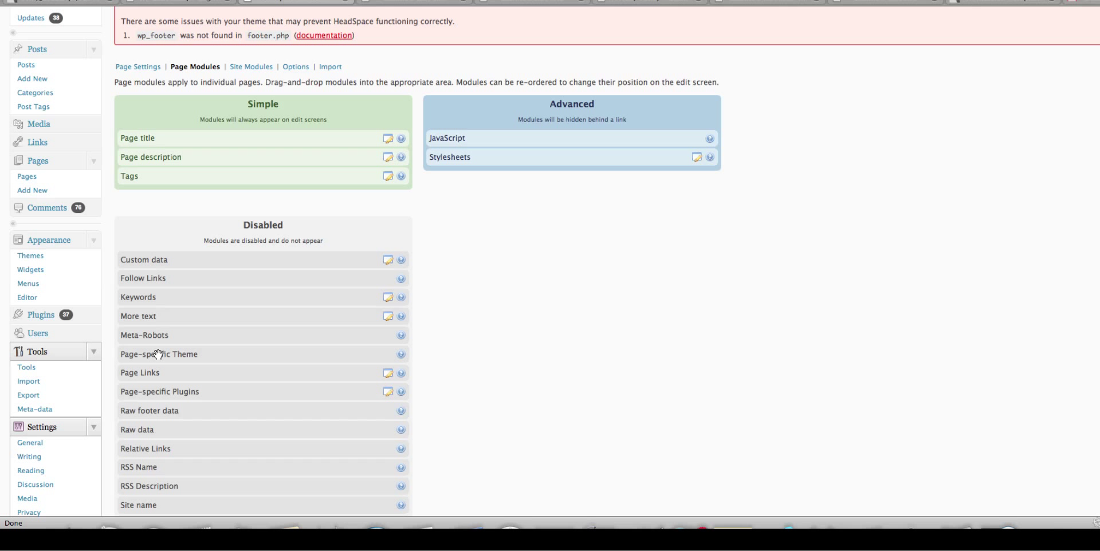
# Step: Move the Page-specific Theme module back into the Advanced modules
pyautogui.moveTo(158, 355)
pyautogui.mouseDown()
pyautogui.moveTo(187, 357)
pyautogui.moveTo(172, 354)
pyautogui.mouseUp()
pyautogui.scroll(-3, 364, 244)
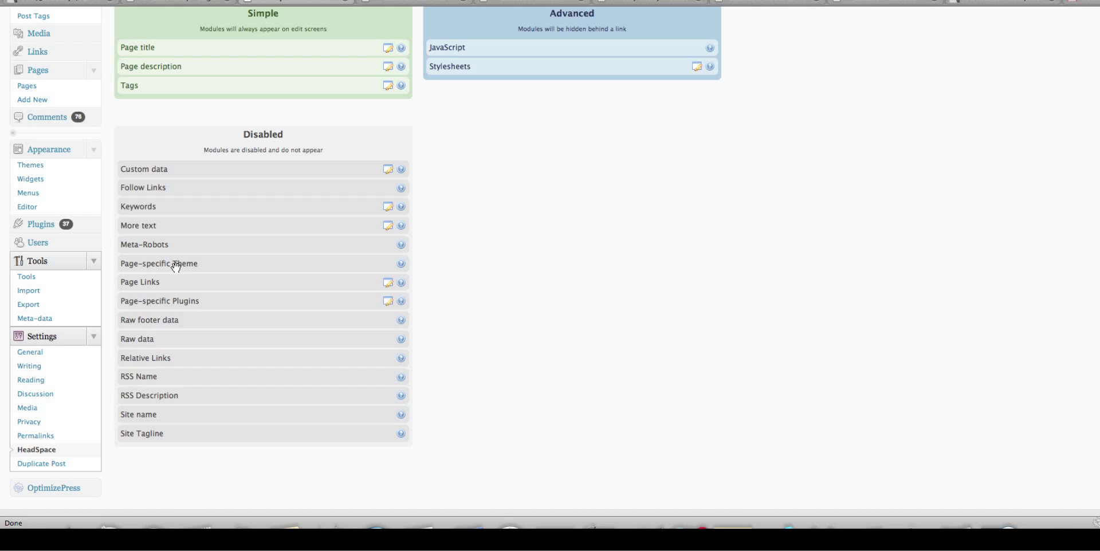
pyautogui.moveTo(177, 263); pyautogui.dragTo(491, 66)
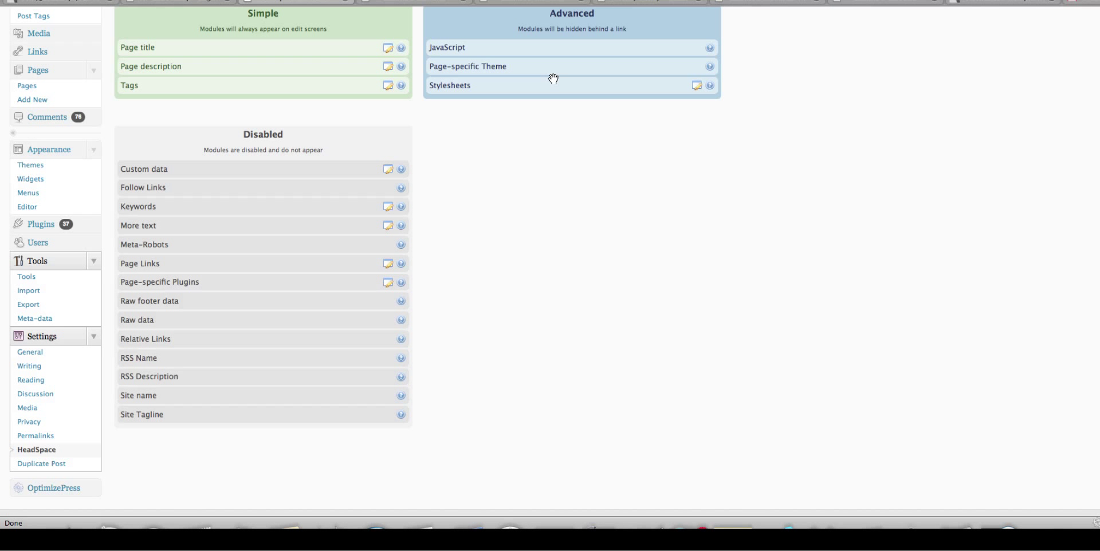
pyautogui.scroll(2, 554, 78)
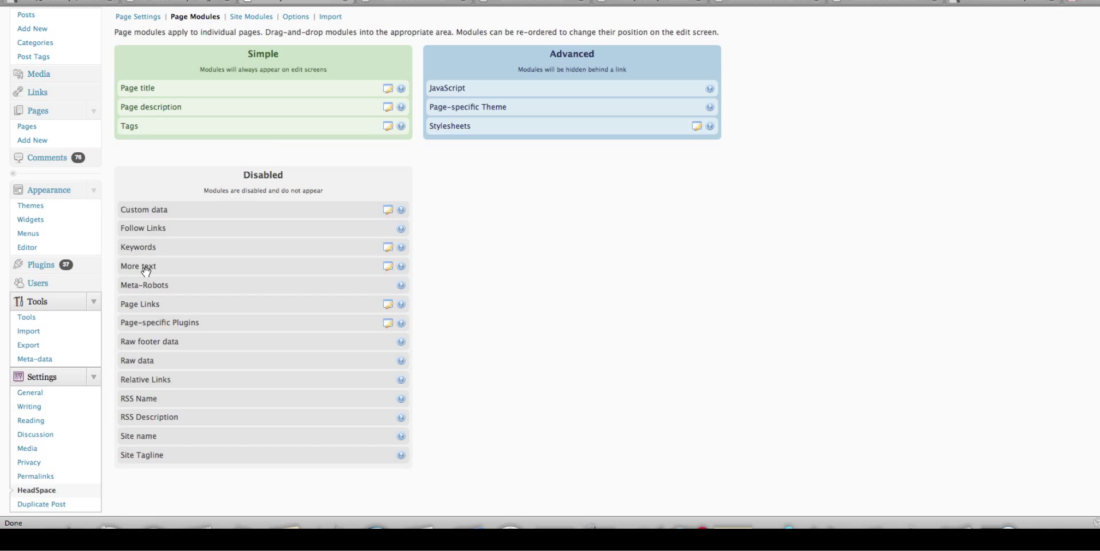
# Step: Add Meta-Robots, More text and Keywords from Disabled to the Simple modules
pyautogui.moveTo(147, 287); pyautogui.dragTo(146, 115)
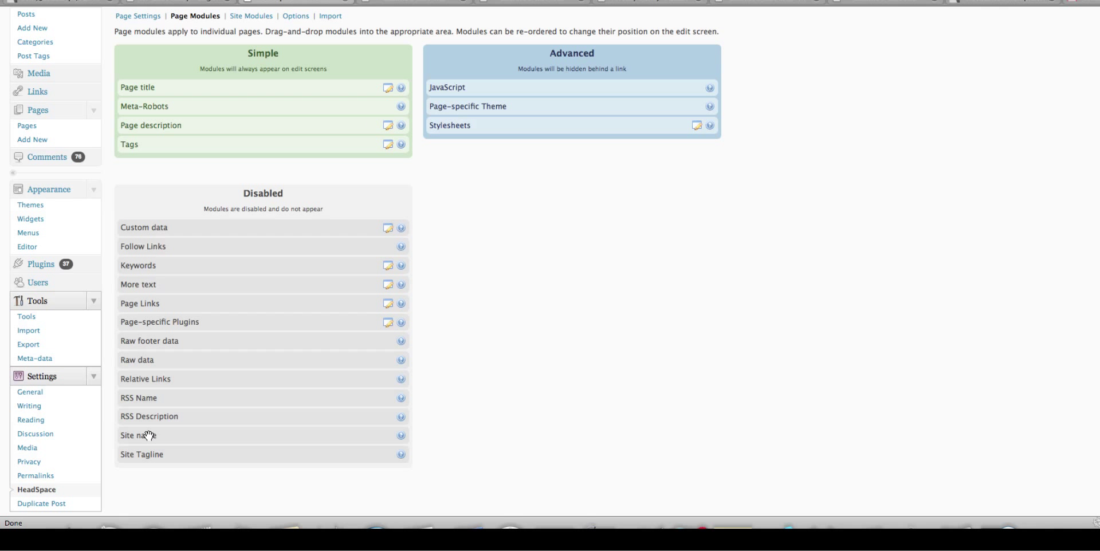
pyautogui.moveTo(157, 283); pyautogui.dragTo(165, 144)
pyautogui.moveTo(149, 285); pyautogui.dragTo(147, 160)
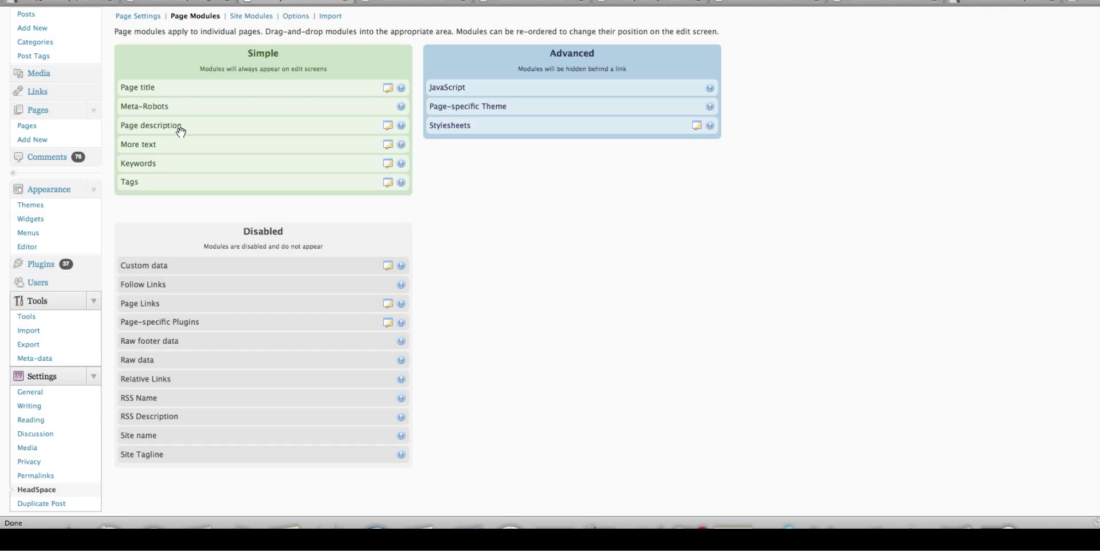
pyautogui.scroll(1, 465, 168)
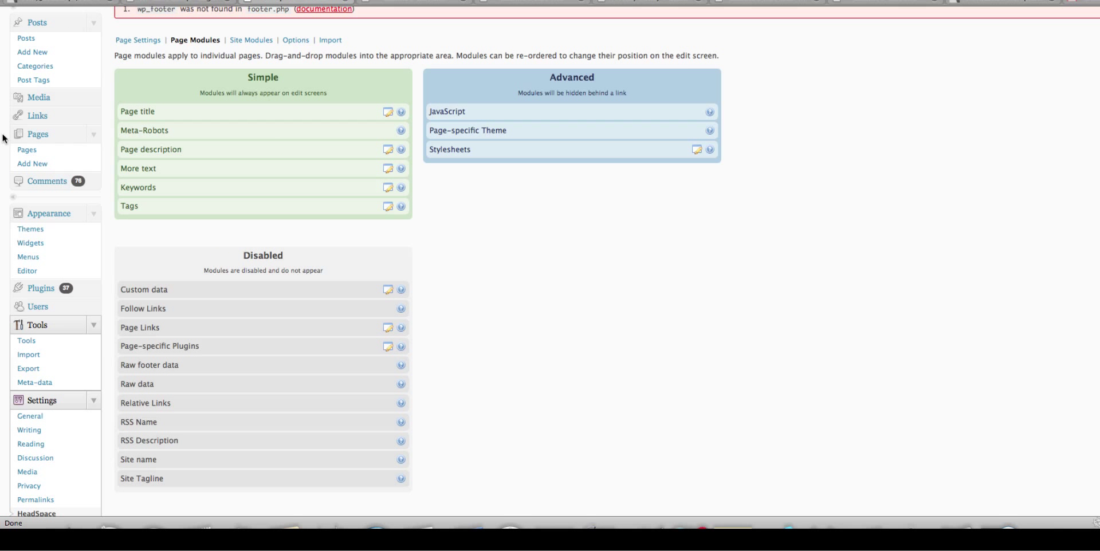
# Step: Open the Pages admin list, glance at the Privacy Policy and sales page tabs, and return
pyautogui.click(32, 158)
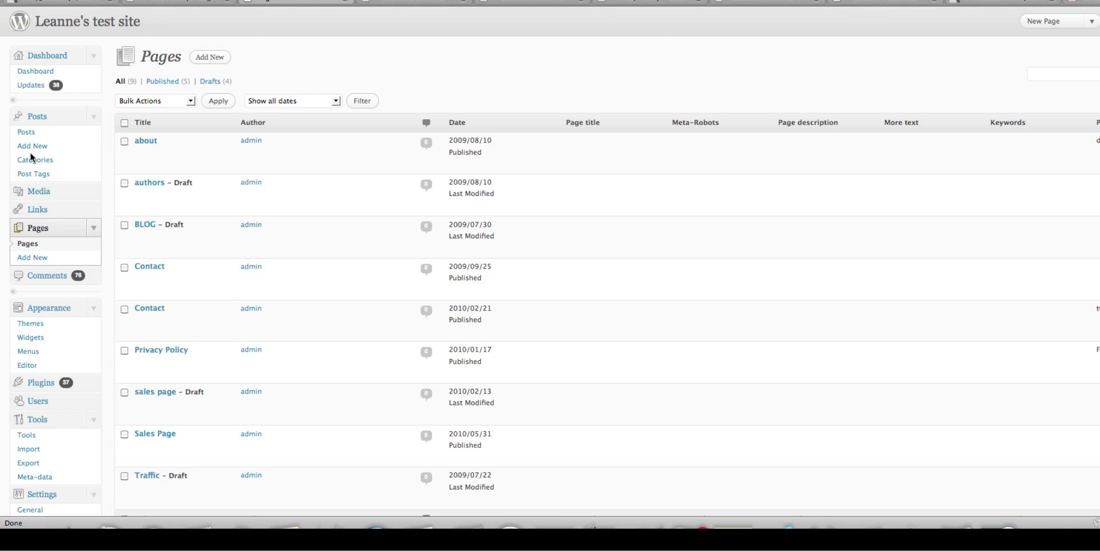
pyautogui.moveTo(147, 351)
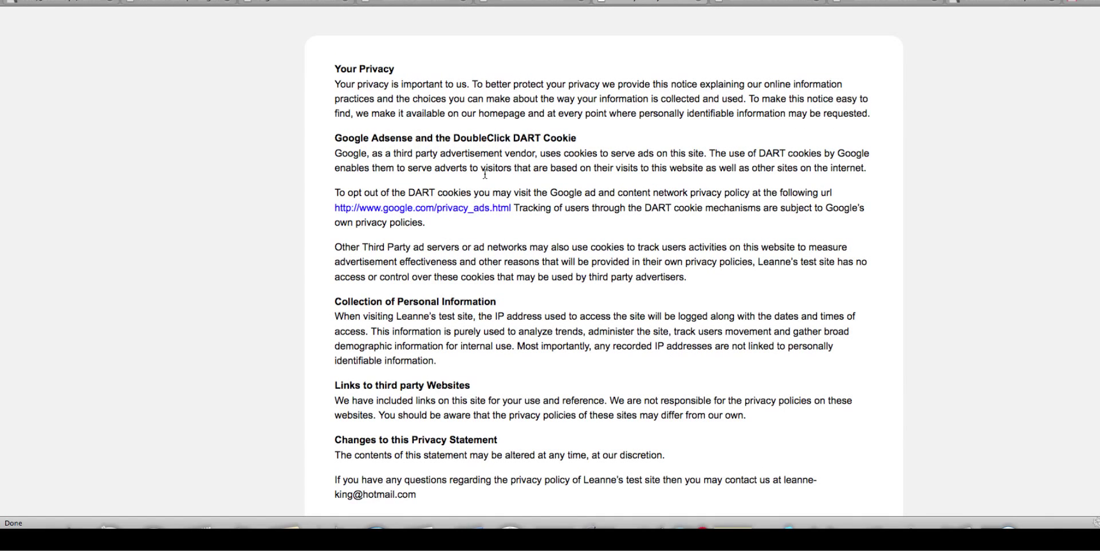
pyautogui.click(393, 3)
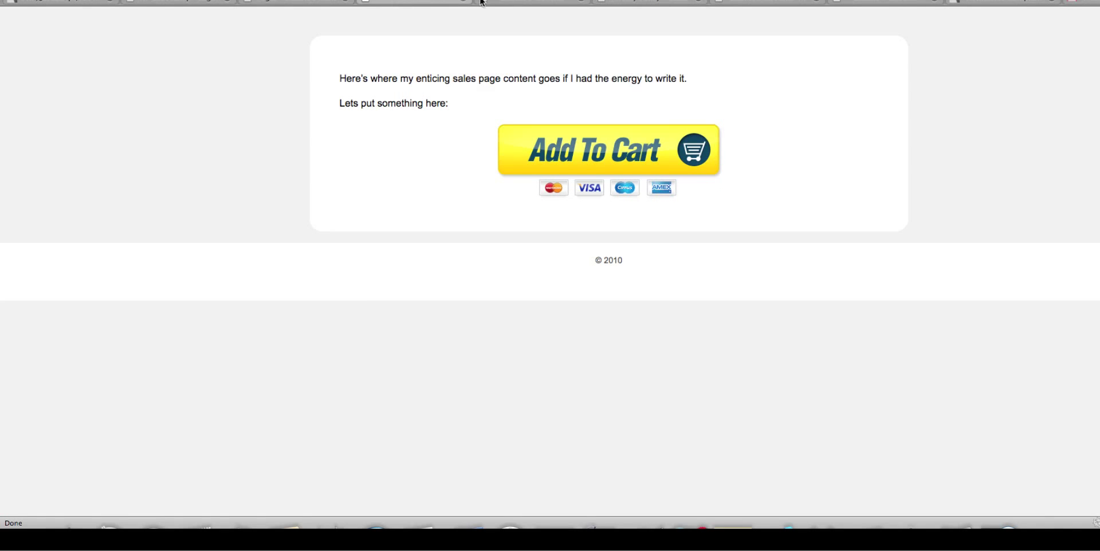
pyautogui.click(642, 4)
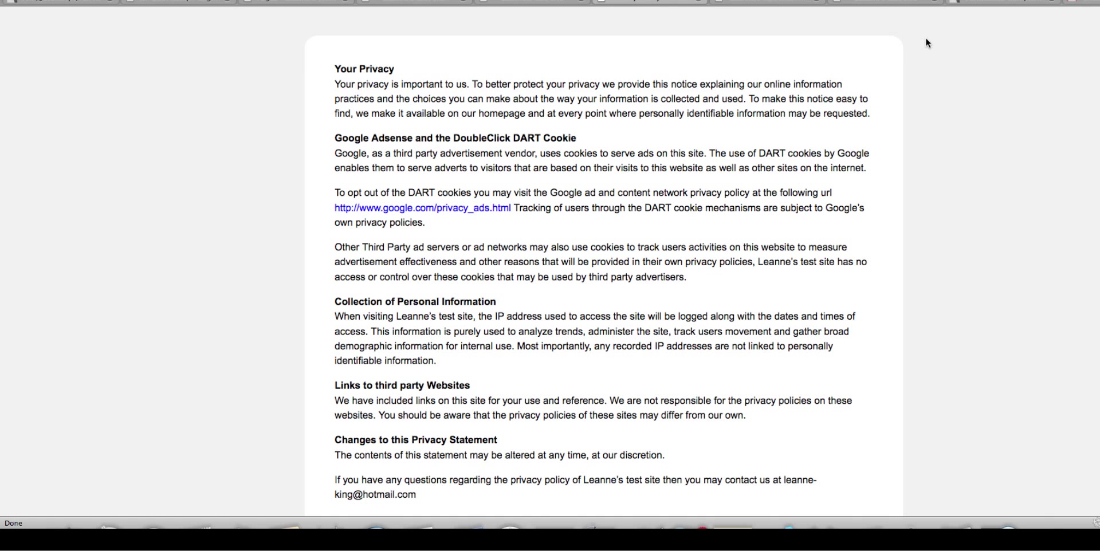
pyautogui.click(513, 3)
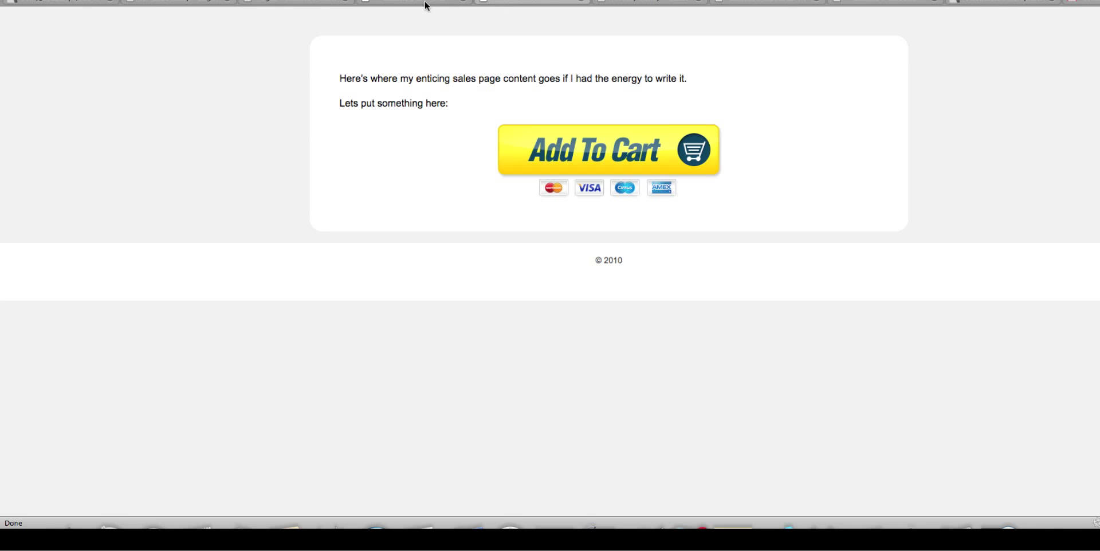
pyautogui.click(309, 3)
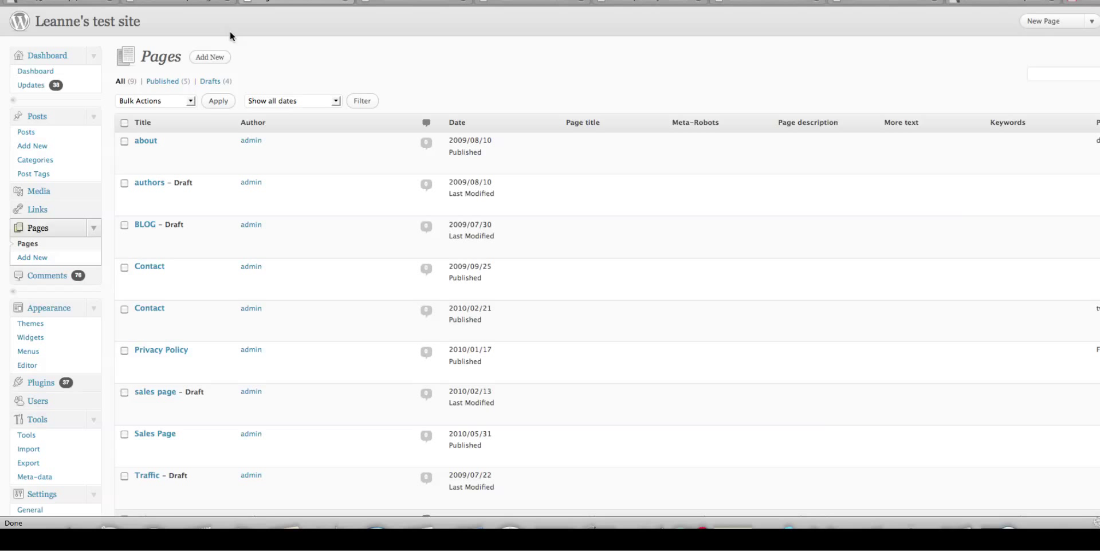
# Step: Edit the Privacy Policy page and set its HeadSpace theme to FlexxTheme-Blue
pyautogui.click(142, 365)
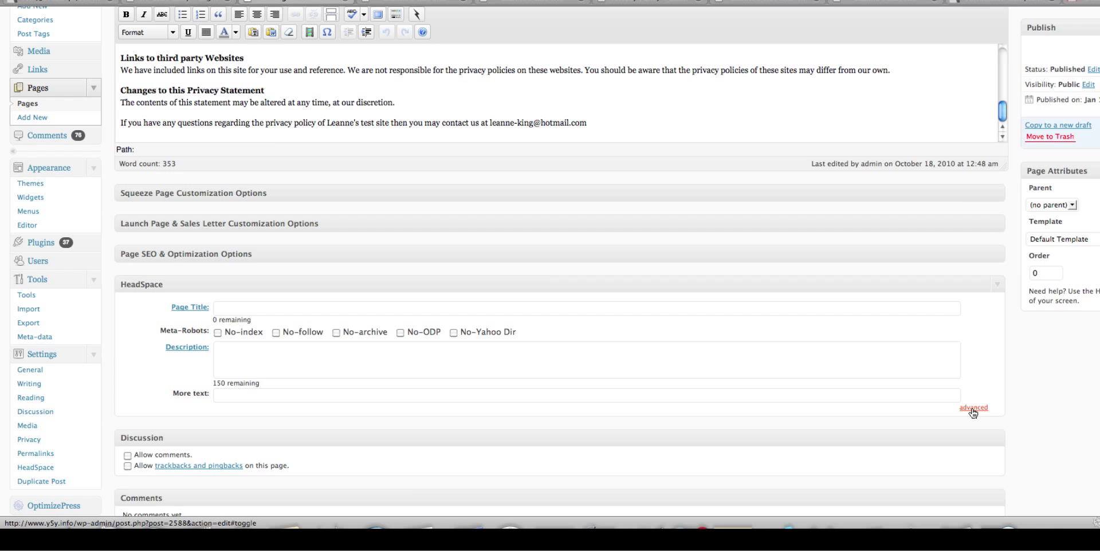
pyautogui.click(973, 409)
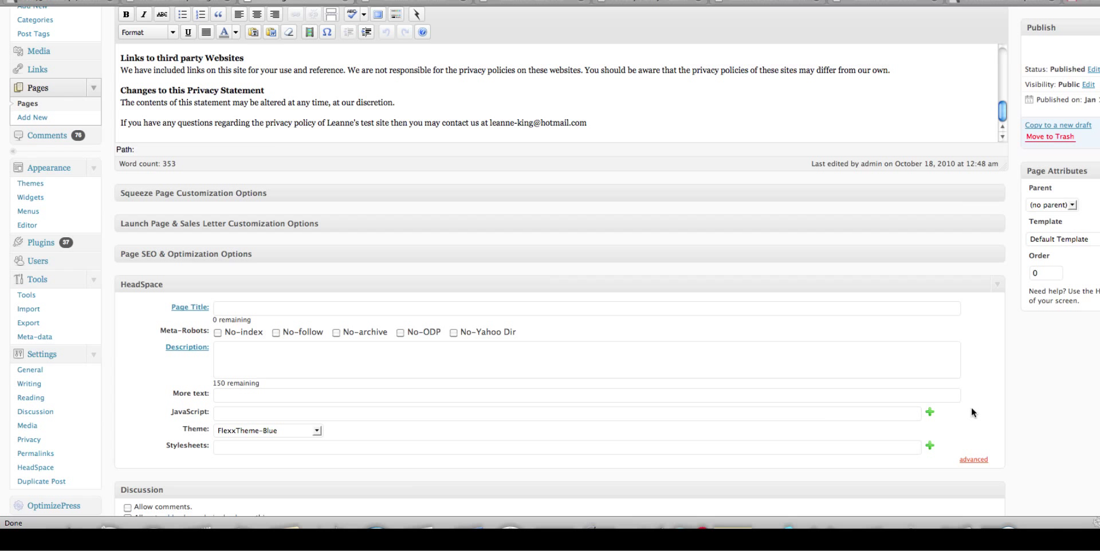
pyautogui.click(317, 430)
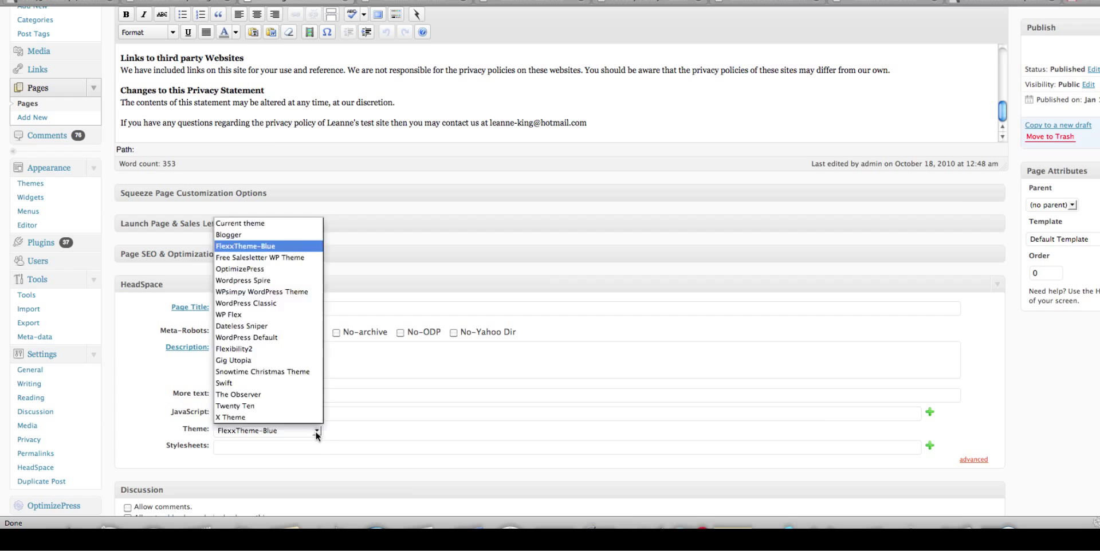
pyautogui.click(266, 246)
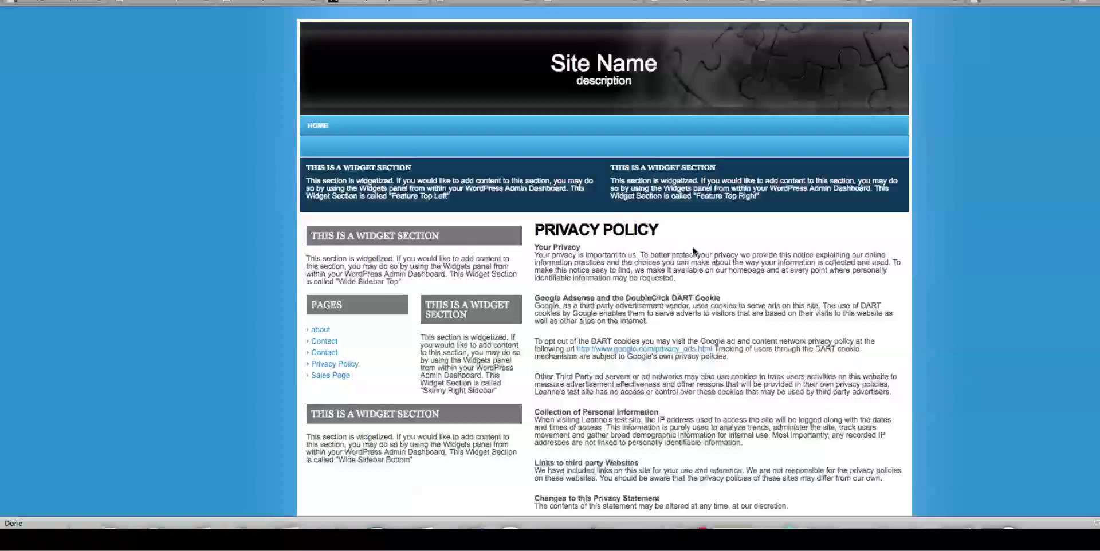
pyautogui.scroll(-3, 692, 247)
pyautogui.scroll(3, 693, 249)
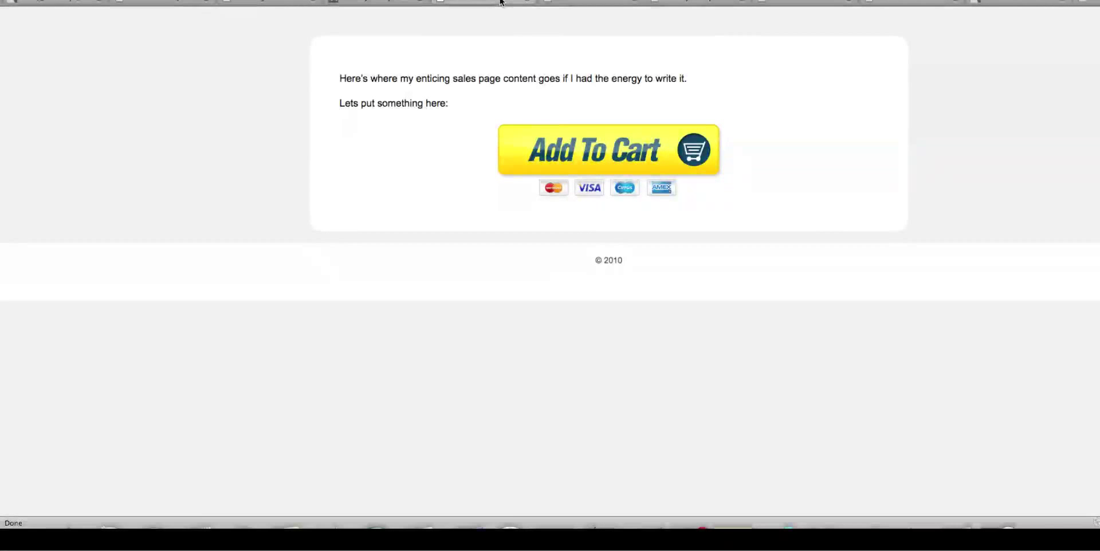
# Step: Return to the Privacy Policy page and choose WordPress Classic as its HeadSpace theme
pyautogui.click(356, 3)
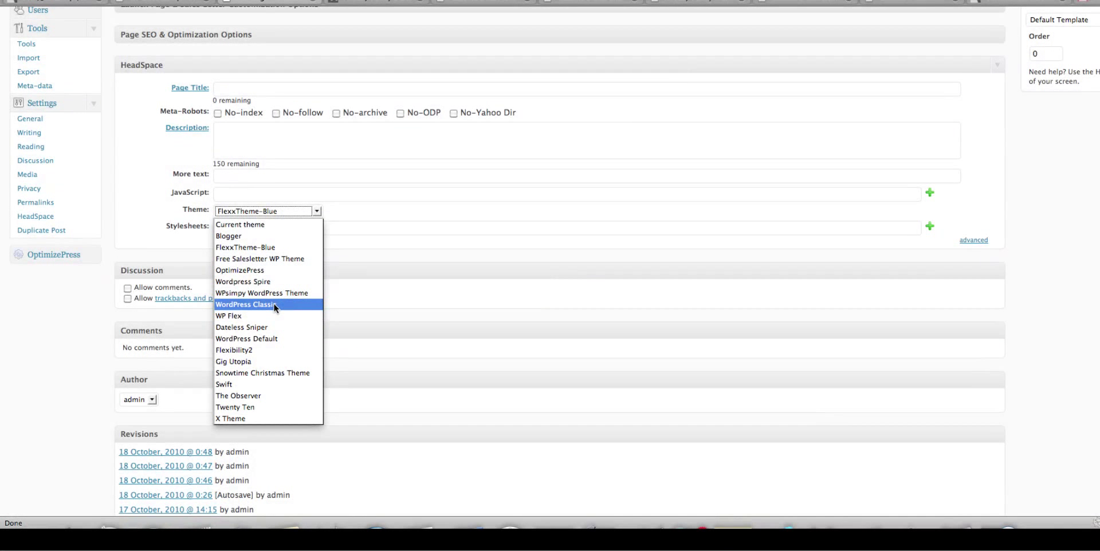
pyautogui.click(275, 305)
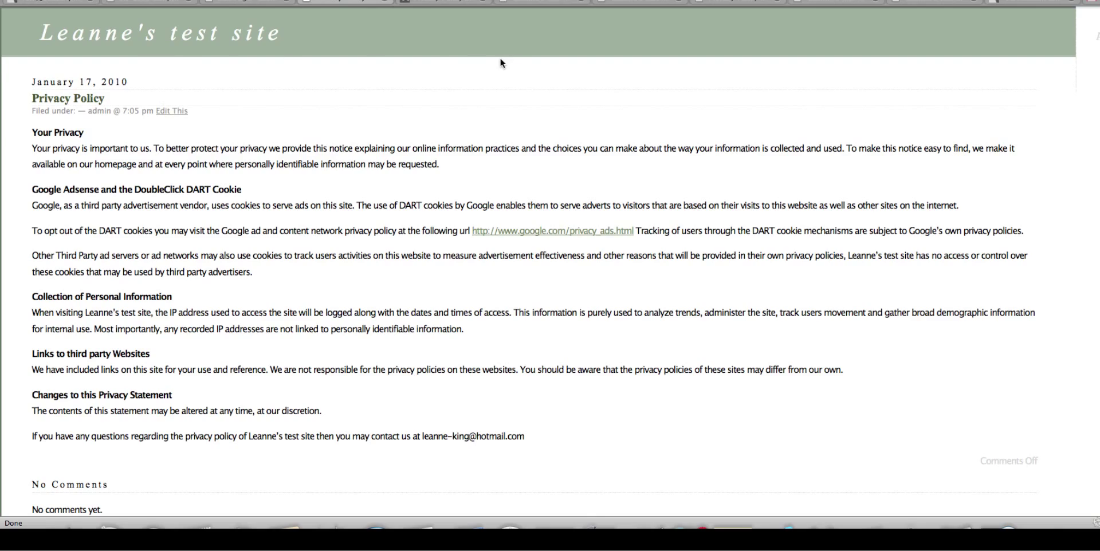
# Step: View the newer Contact page on the live site, then go back to the Pages list
pyautogui.scroll(-3, 500, 63)
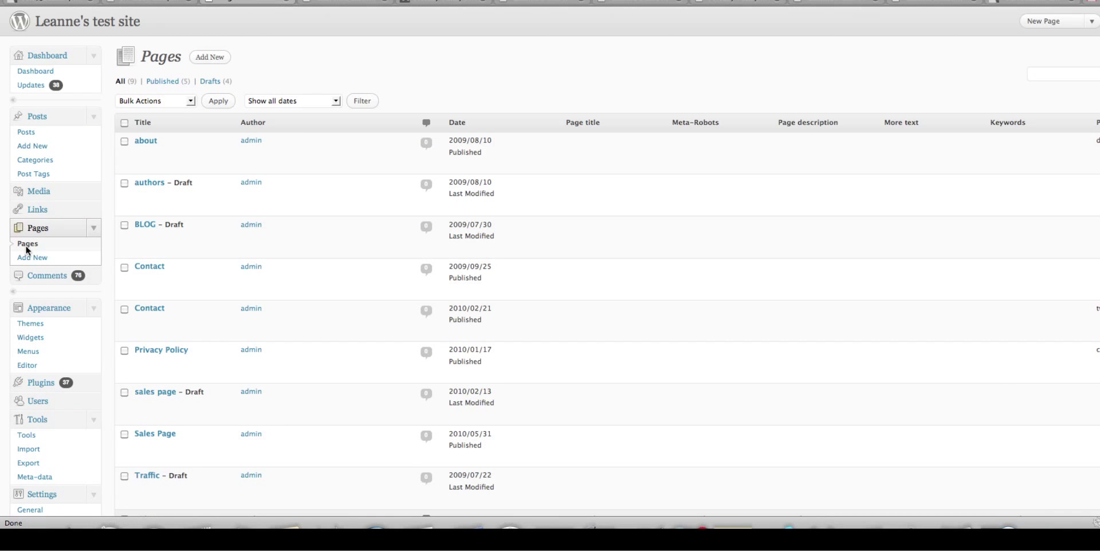
pyautogui.moveTo(134, 317)
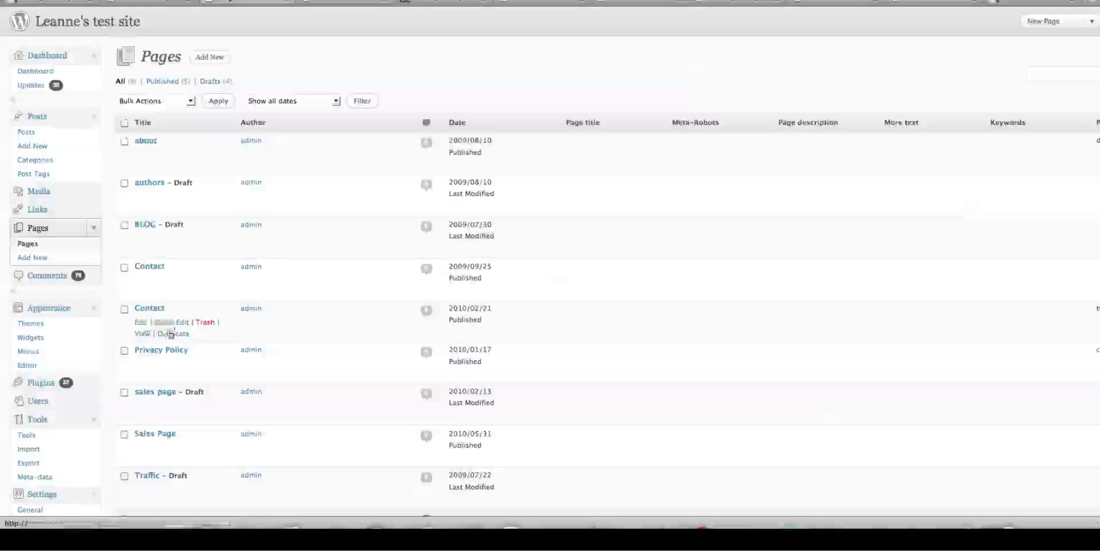
pyautogui.click(143, 334)
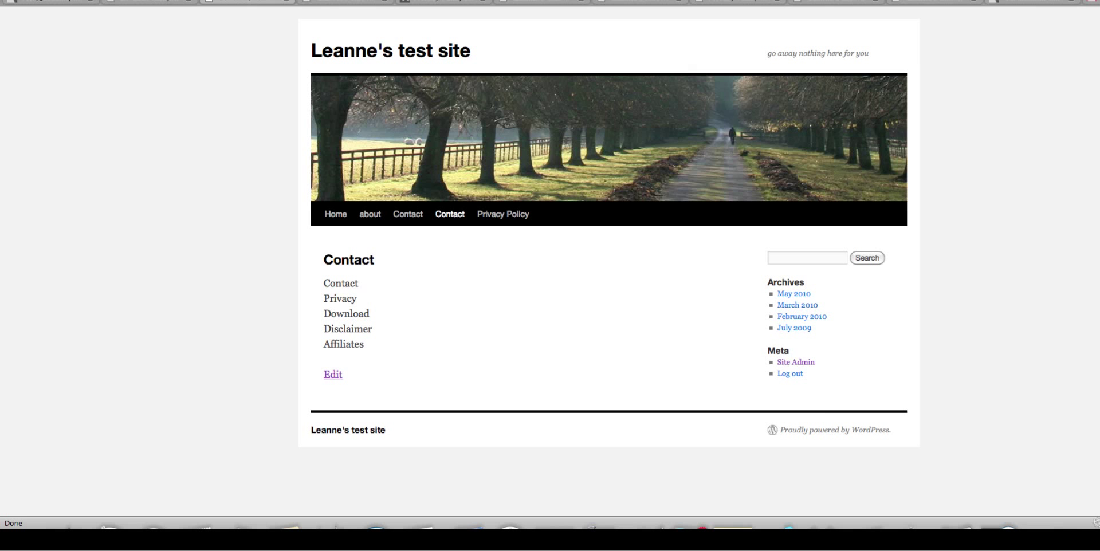
pyautogui.press('super+Left')
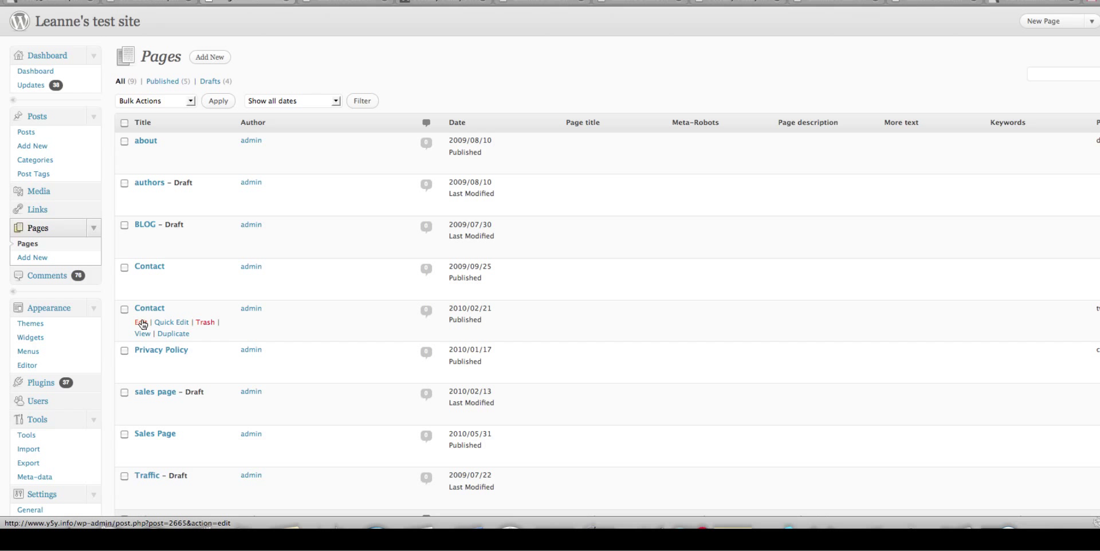
# Step: Edit the newer Contact page, choose Blogger as its HeadSpace theme, then open Privacy Policy
pyautogui.click(143, 325)
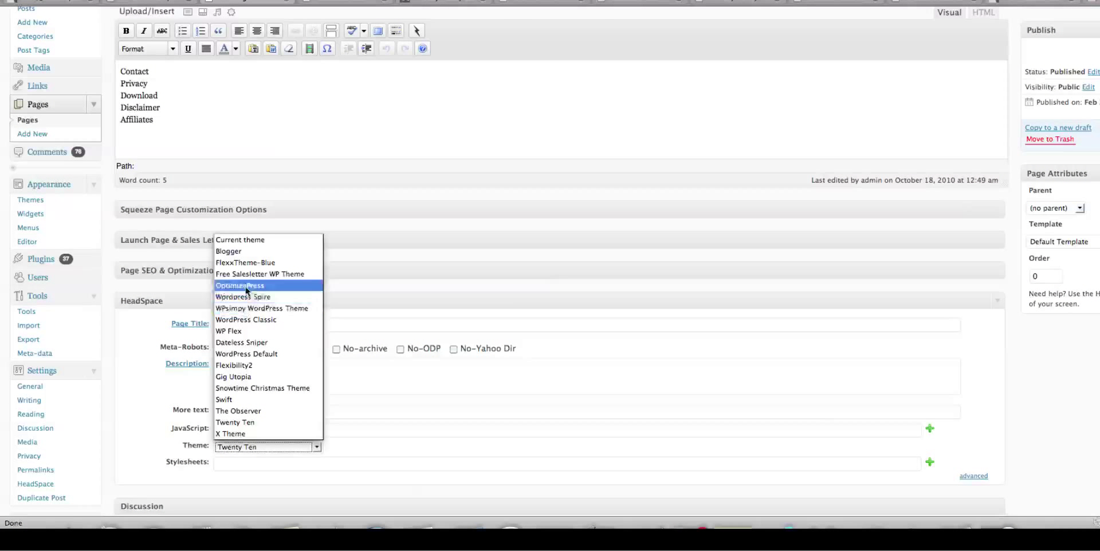
pyautogui.click(249, 252)
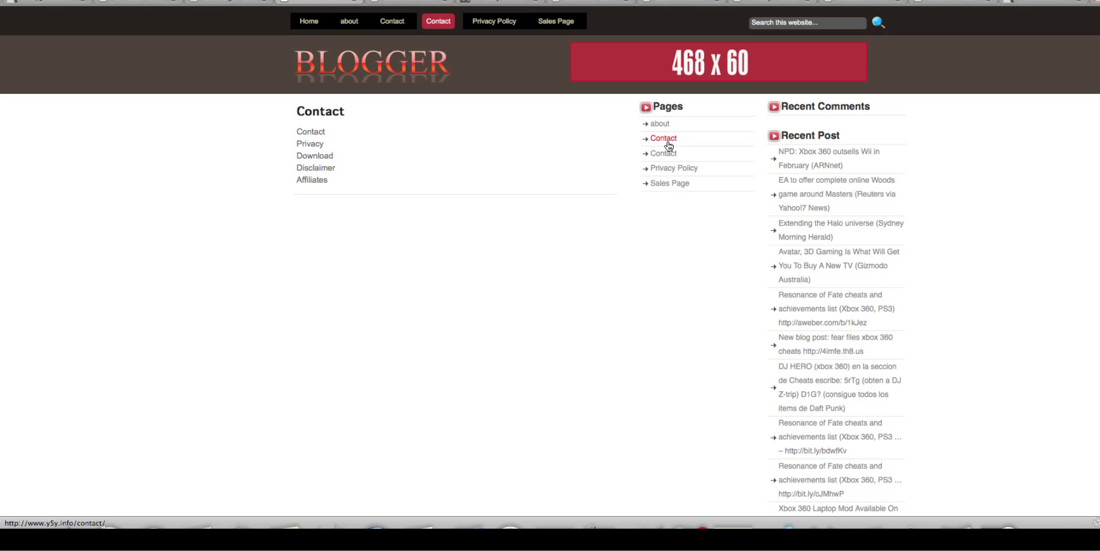
pyautogui.click(666, 171)
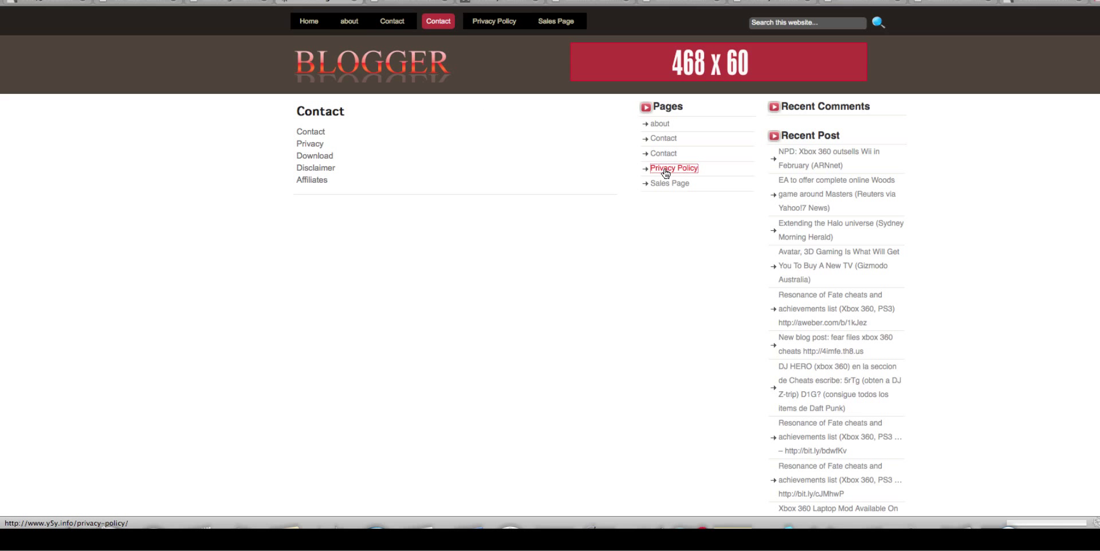